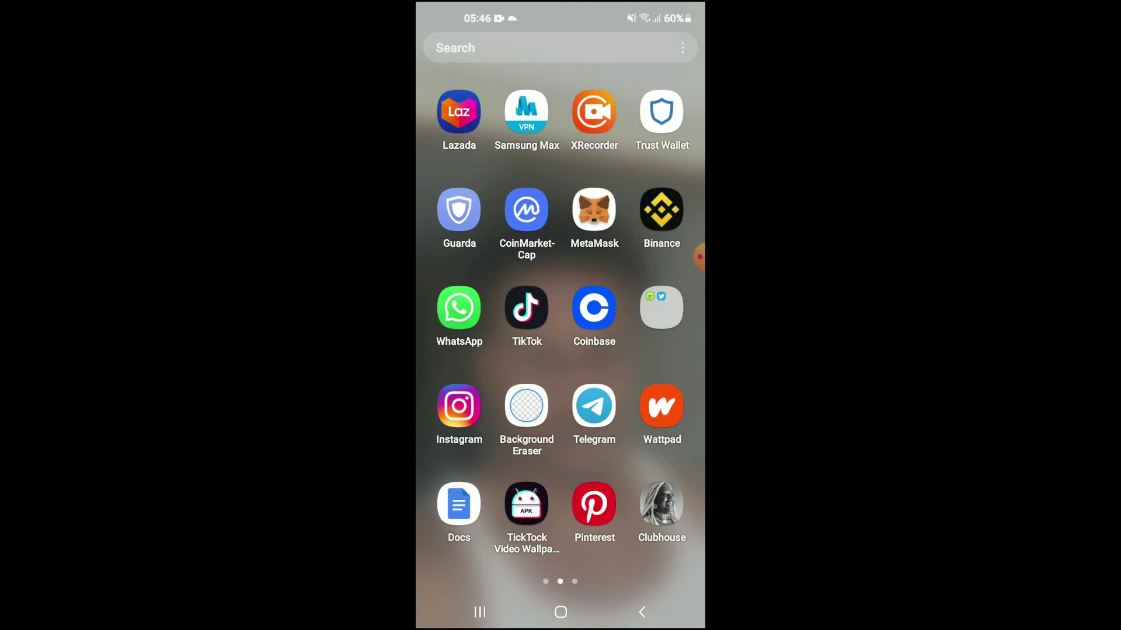
Launch Trust Wallet and view the BNB coin page with its transaction history.
{"action": "left_click", "coordinate": [661, 112]}
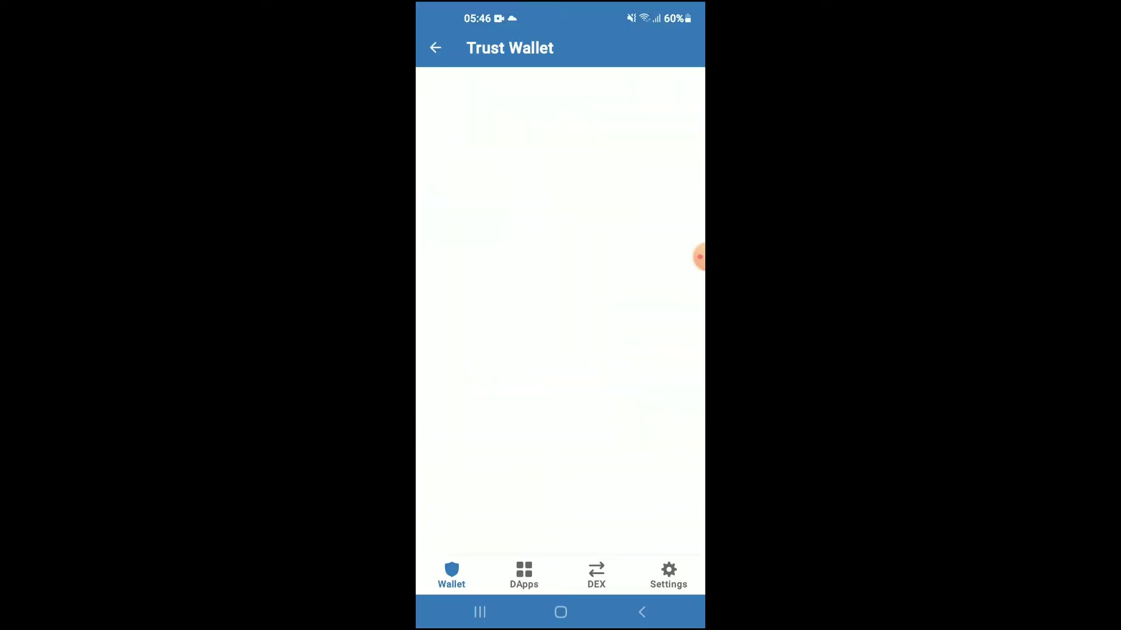
{"action": "scroll", "coordinate": [583, 367], "scroll_direction": "down", "scroll_amount": 2}
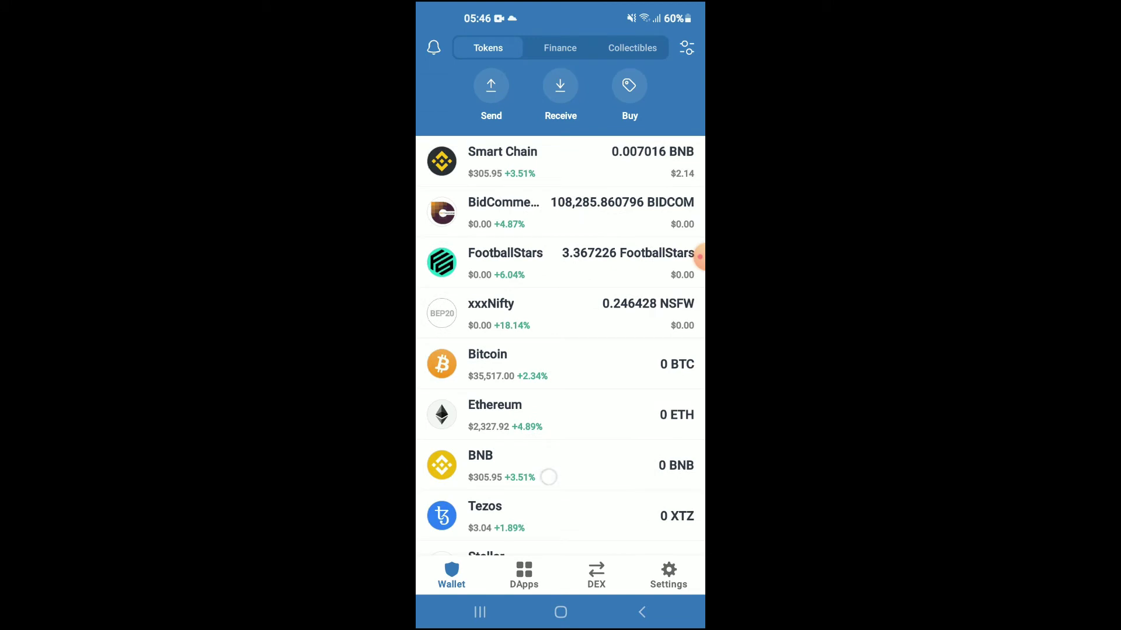
{"action": "left_click", "coordinate": [549, 477]}
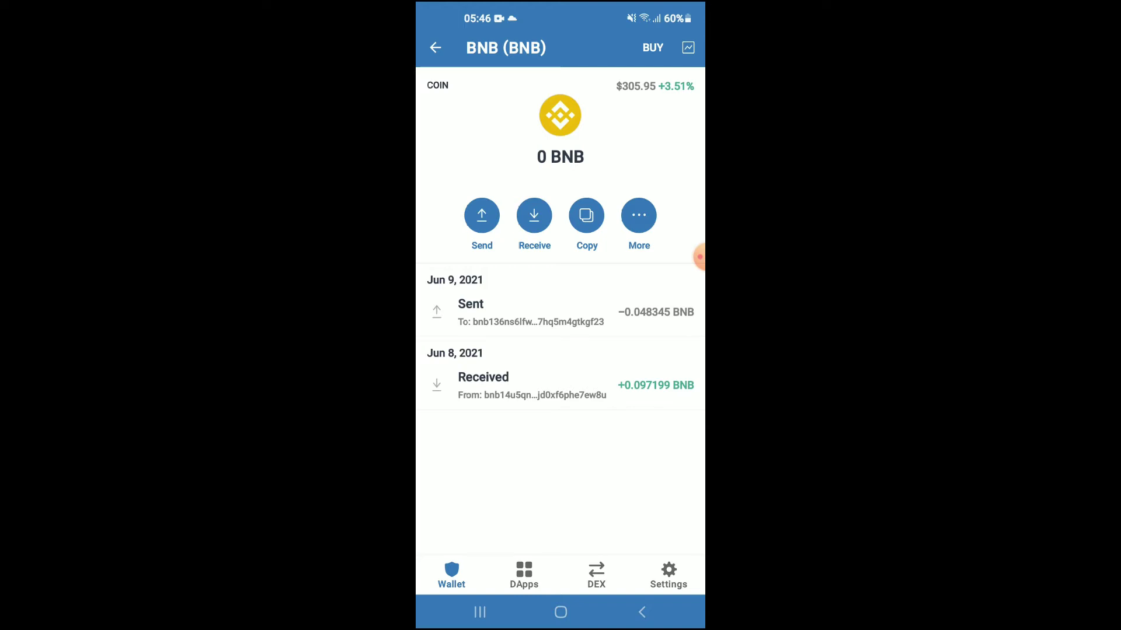
{"action": "left_click", "coordinate": [480, 613]}
Copy the Swapz (SWAPZ) BSC contract address from its trending CoinMarketCap page.
{"action": "left_click", "coordinate": [574, 291]}
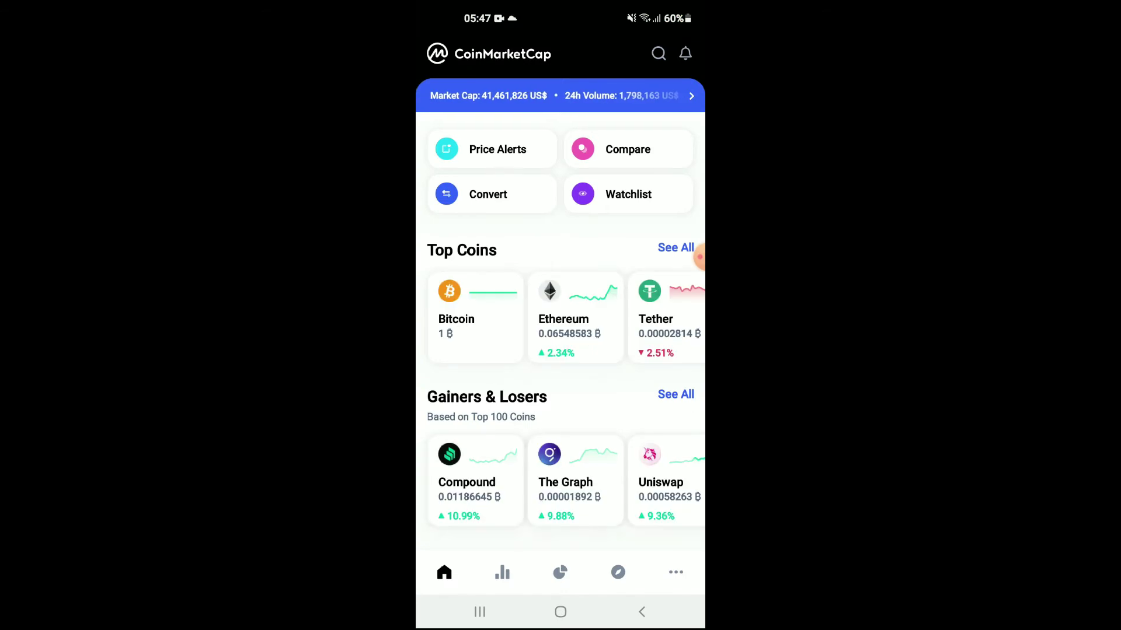
{"action": "left_click", "coordinate": [658, 53]}
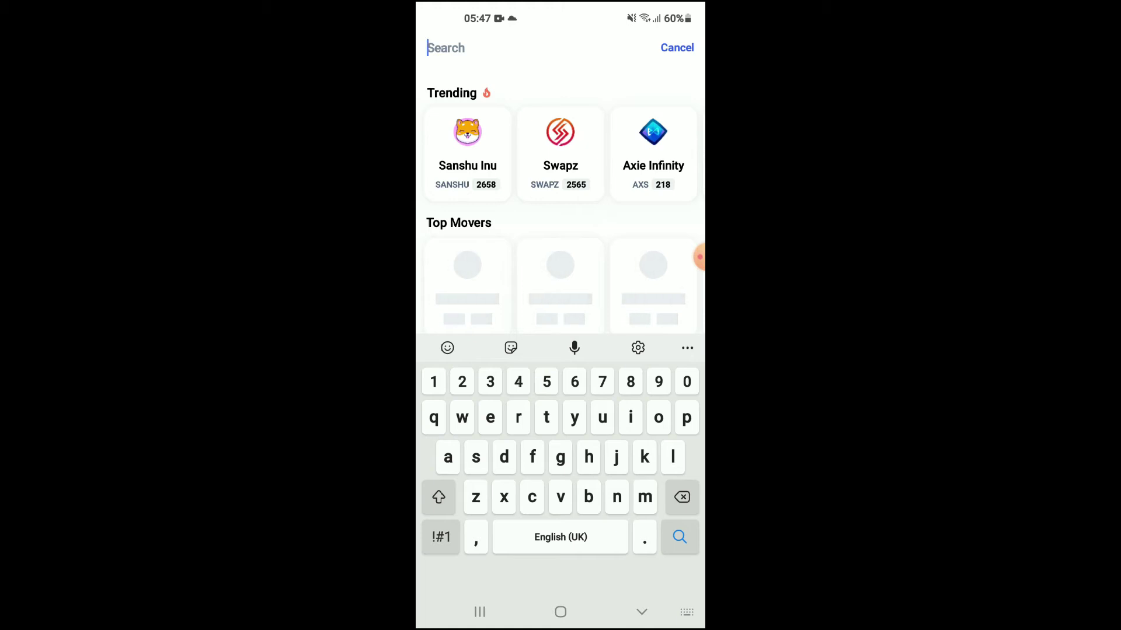
{"action": "left_click", "coordinate": [560, 149]}
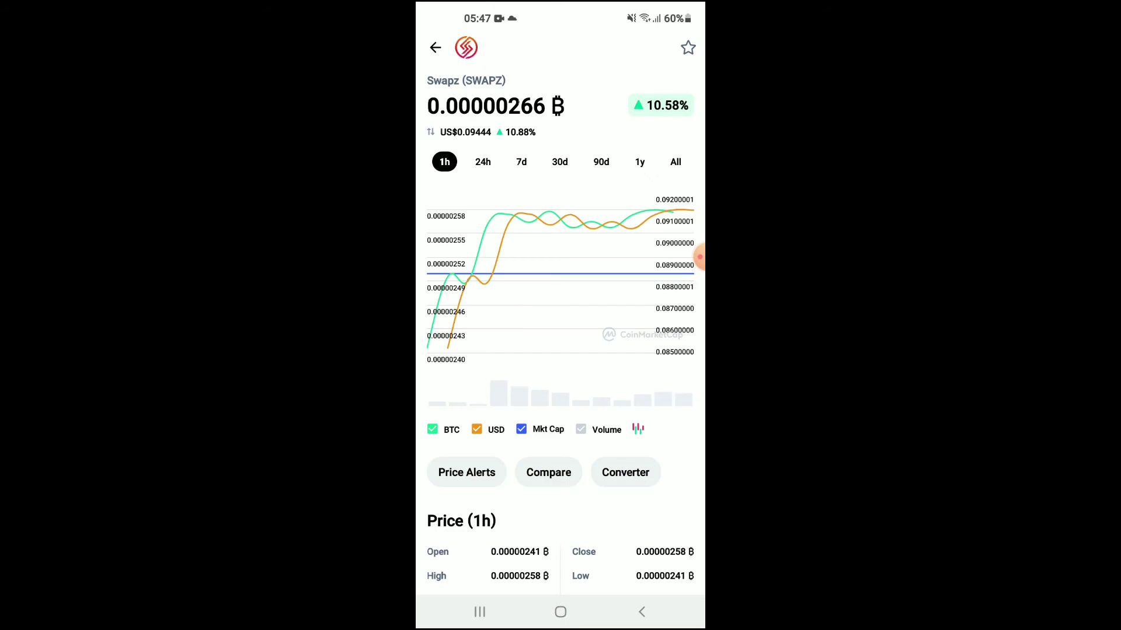
{"action": "scroll", "coordinate": [560, 332], "scroll_direction": "down", "scroll_amount": 10}
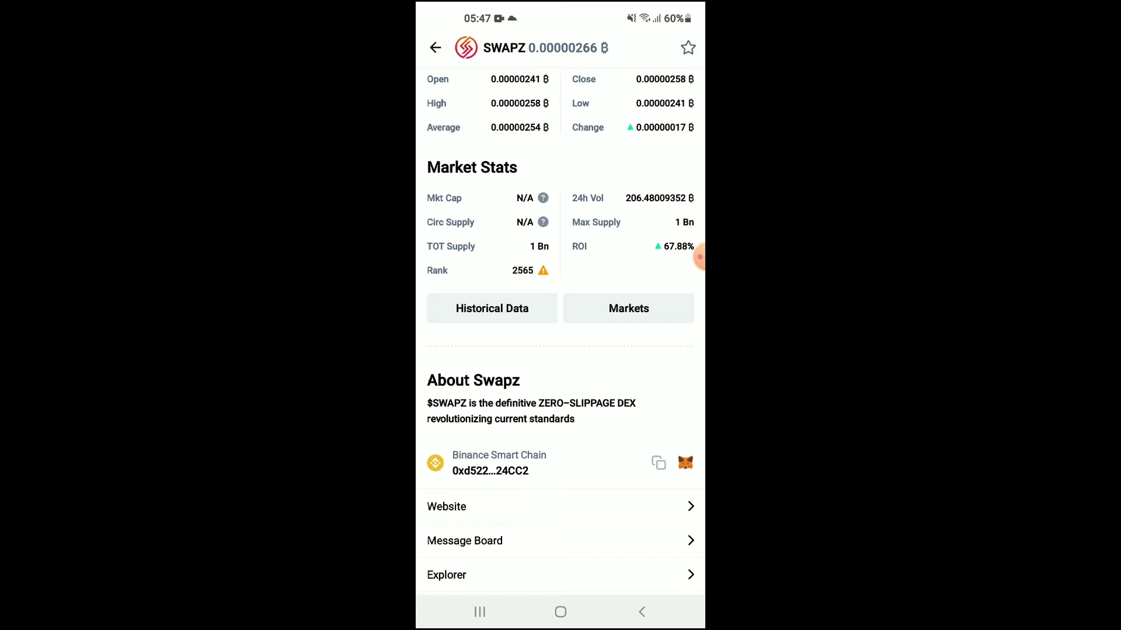
{"action": "left_click", "coordinate": [658, 463]}
{"action": "left_click", "coordinate": [479, 612]}
Return to Trust Wallet and load PancakeSwap's exchange from the DApp browser.
{"action": "left_click", "coordinate": [592, 389]}
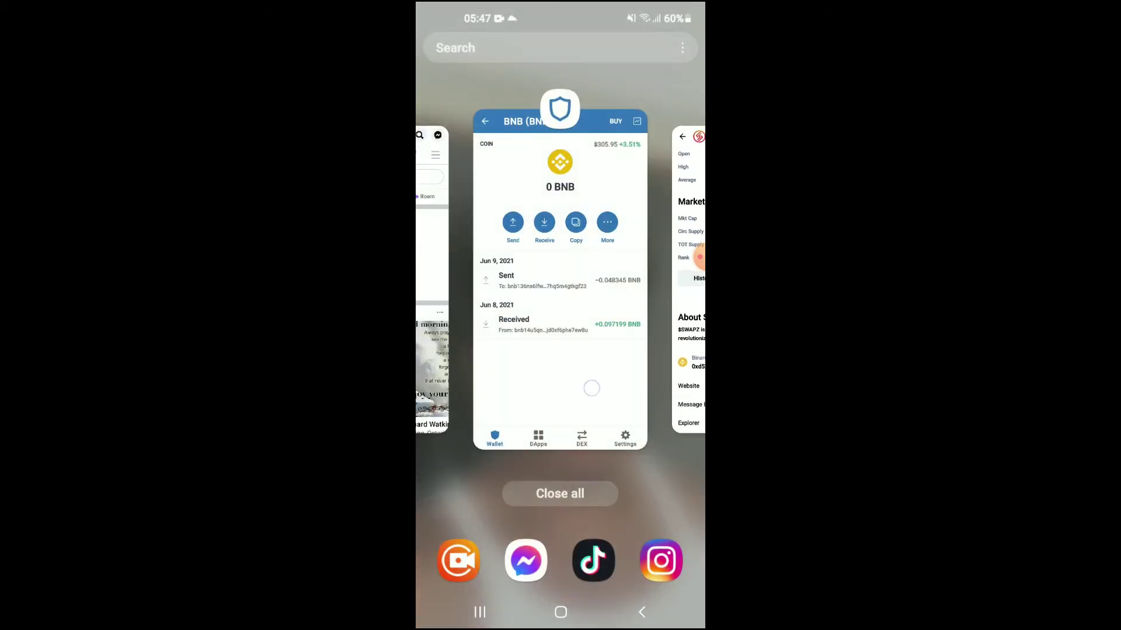
{"action": "left_click", "coordinate": [524, 575]}
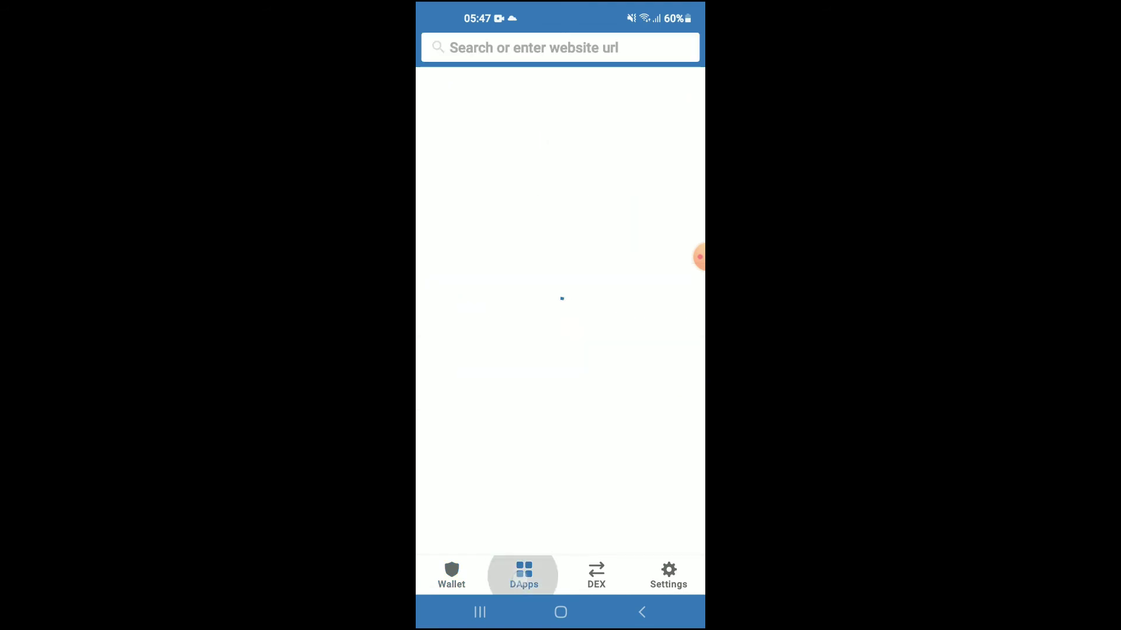
{"action": "scroll", "coordinate": [560, 312], "scroll_direction": "down", "scroll_amount": 5}
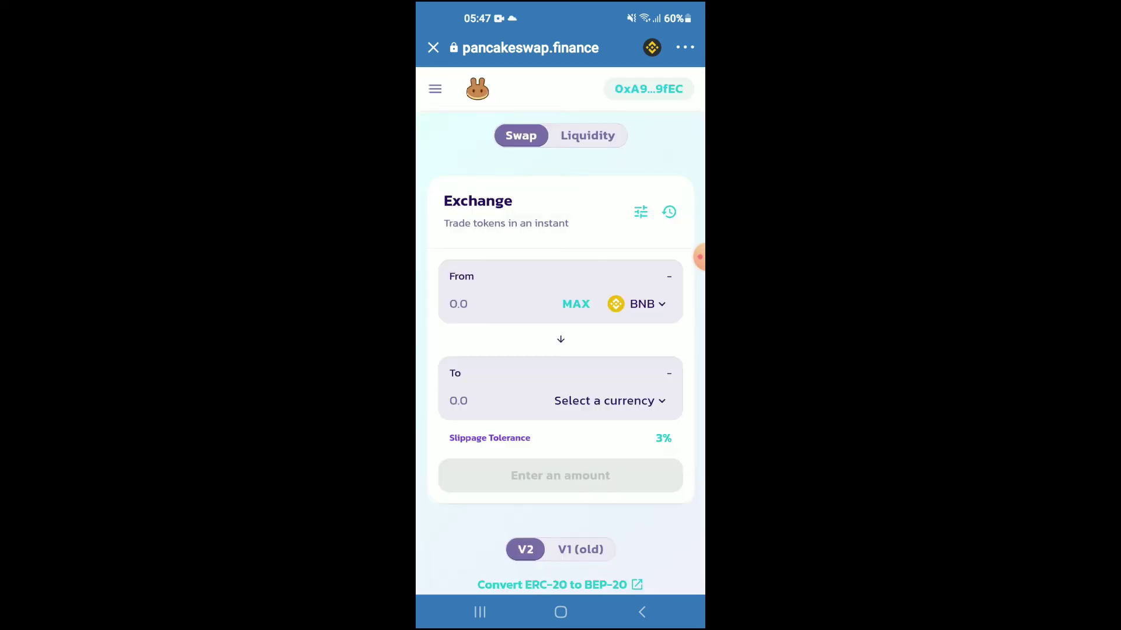
Search PancakeSwap's receive-currency picker using the copied Swapz contract address.
{"action": "left_click", "coordinate": [616, 401]}
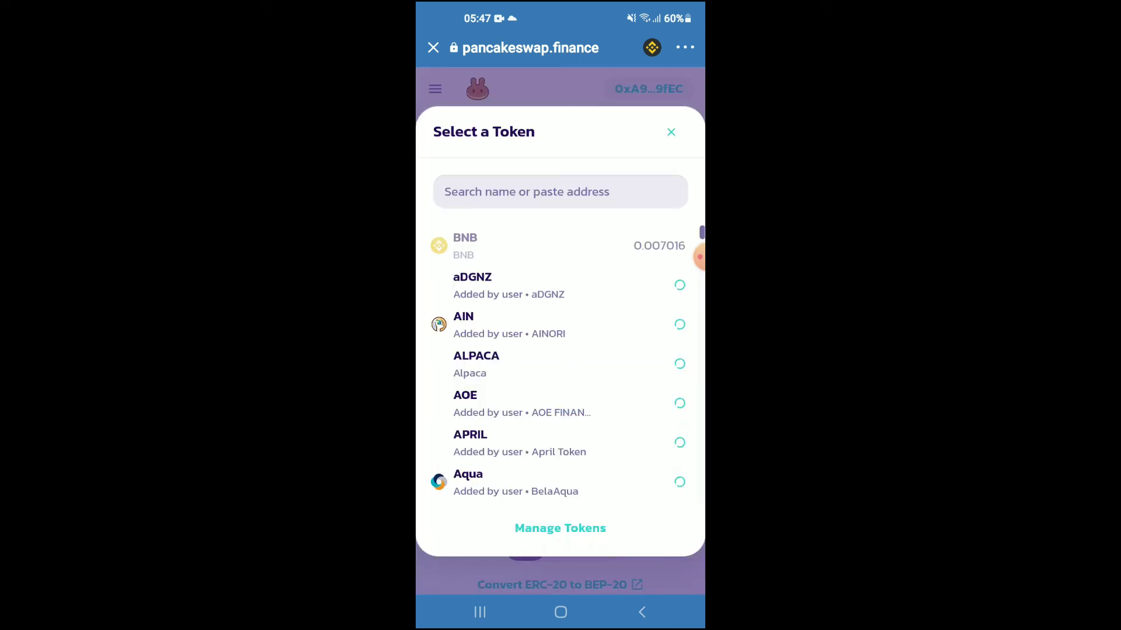
{"action": "left_click", "coordinate": [578, 191]}
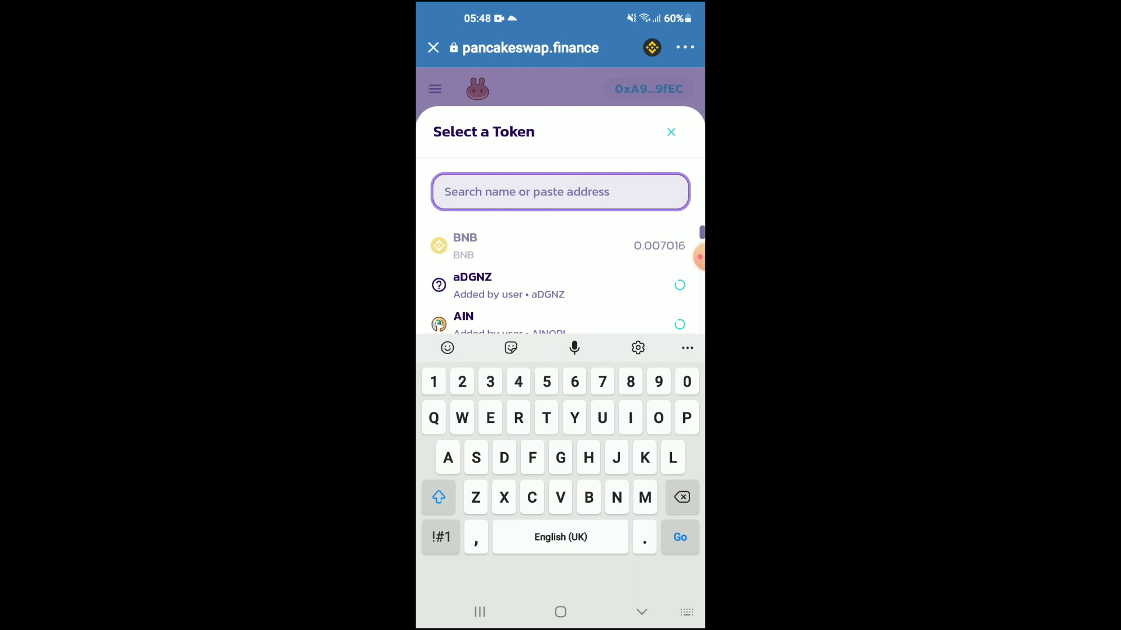
{"action": "type", "text": "1DcE1CA4B138DDA042a78672307eb124CC2"}
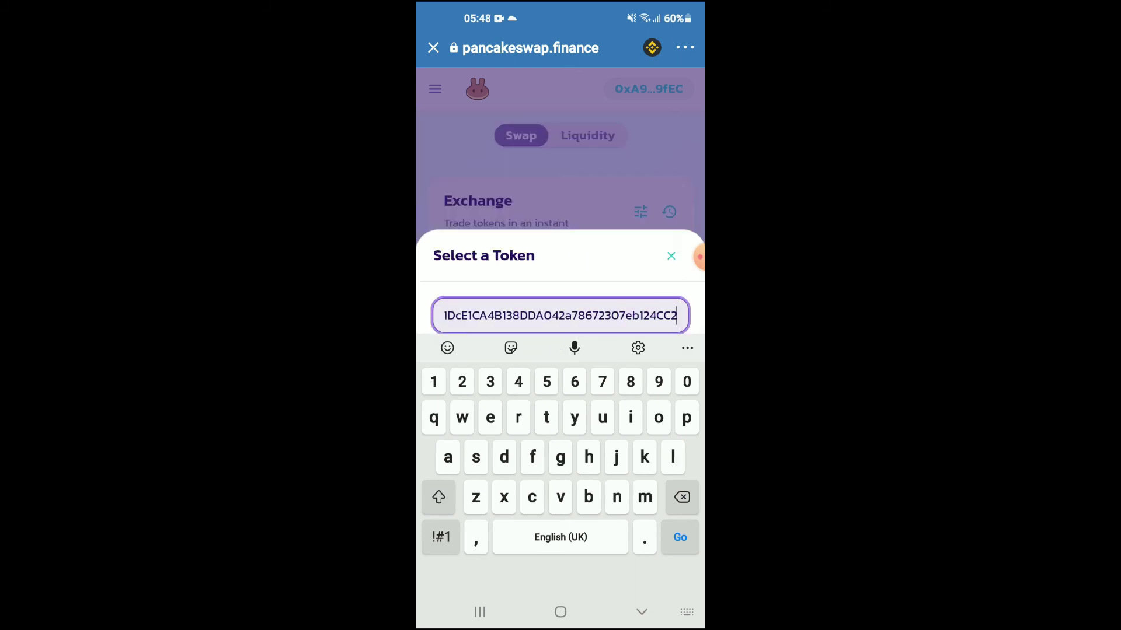
Import the SWAPZ.app (SWAPZ) token after acknowledging the unknown-token risk.
{"action": "left_click", "coordinate": [636, 365]}
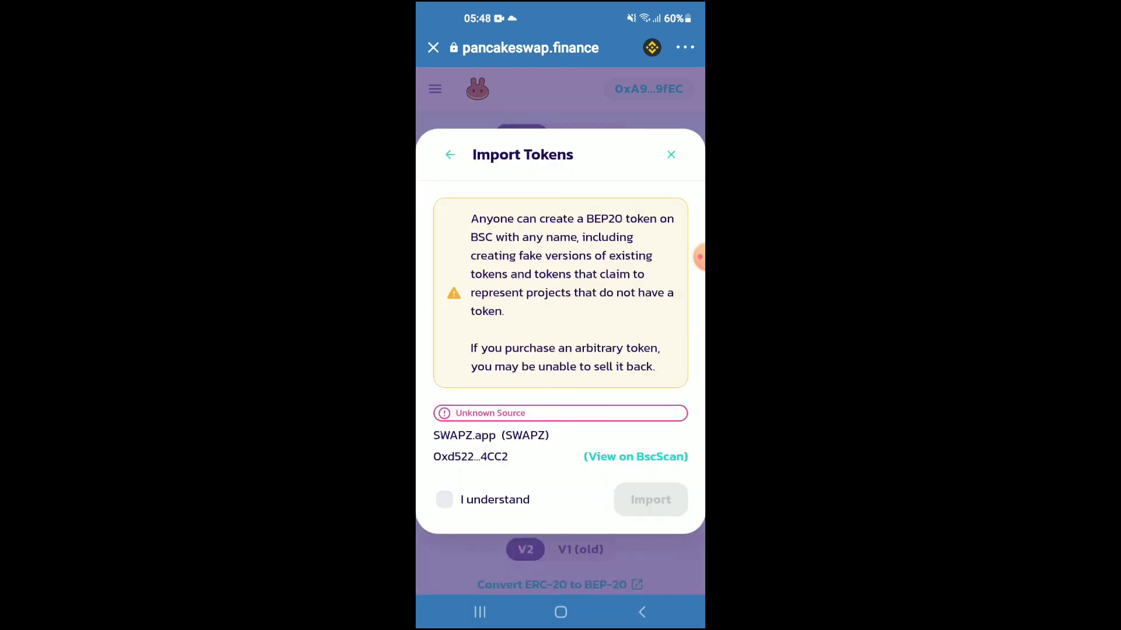
{"action": "left_click", "coordinate": [444, 499]}
{"action": "left_click", "coordinate": [651, 500]}
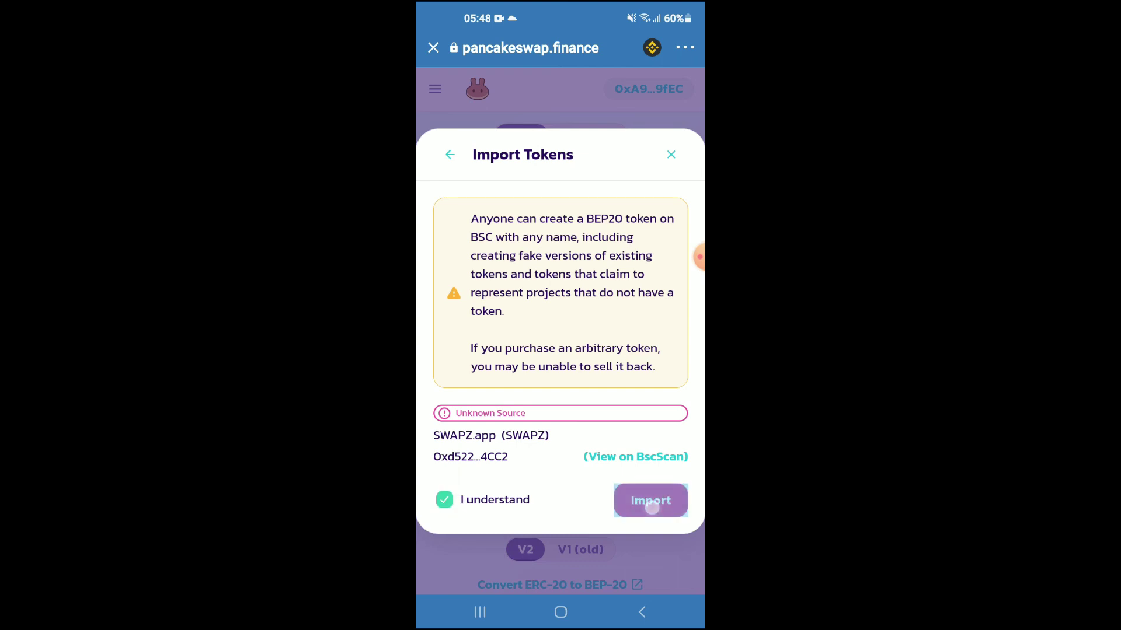